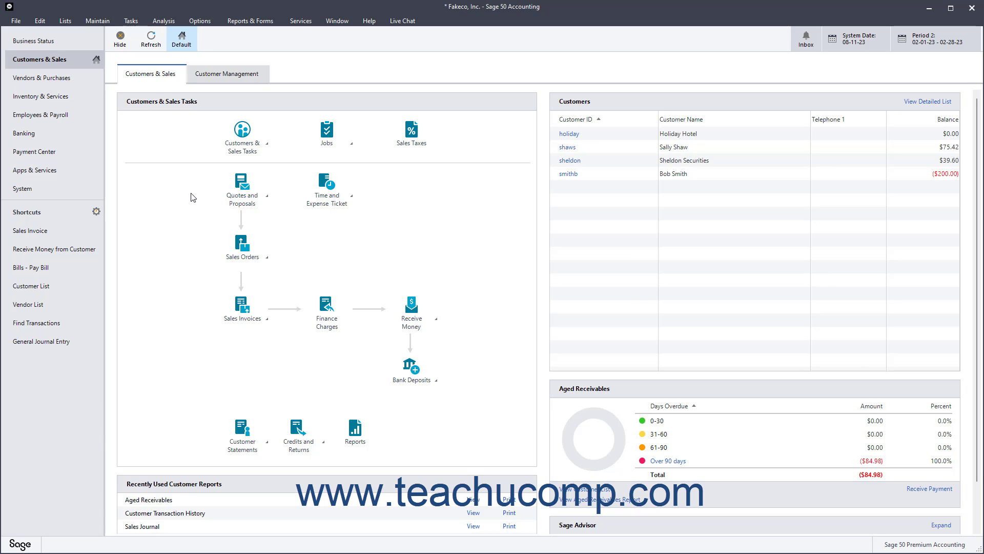
# Step: Open the Maintain Budgets window from the Maintain menu
pyautogui.click(106, 22)
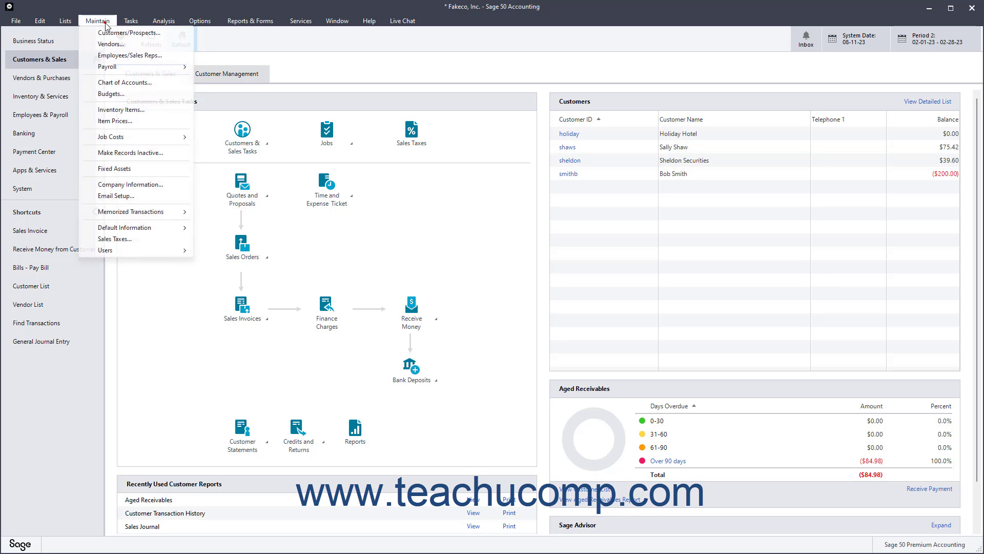
pyautogui.click(114, 92)
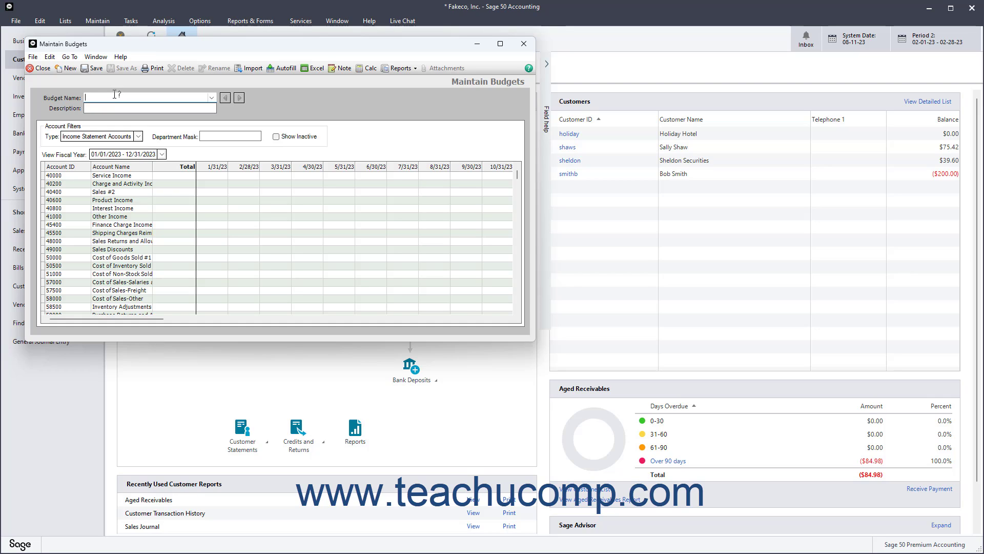
# Step: Name the budget 'Income & Expense-FY2023' and describe it as the 2023 income and expense budget
pyautogui.click(112, 98)
pyautogui.write('Income & Expense- FY2023')
pyautogui.press('Tab')
pyautogui.write('Income and expense budget for 2023.')
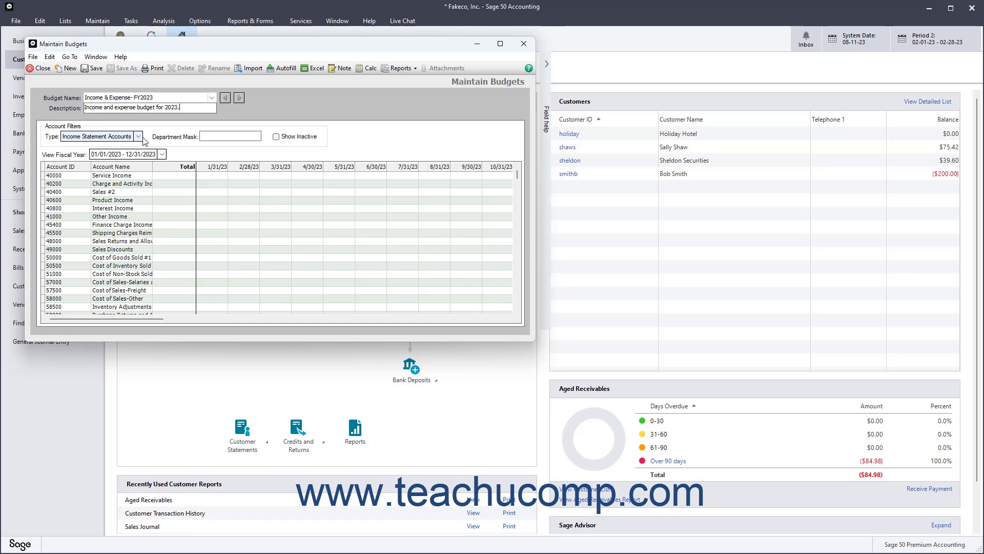
# Step: Keep the type as Income Statement Accounts and the view fiscal year as 2023
pyautogui.click(138, 137)
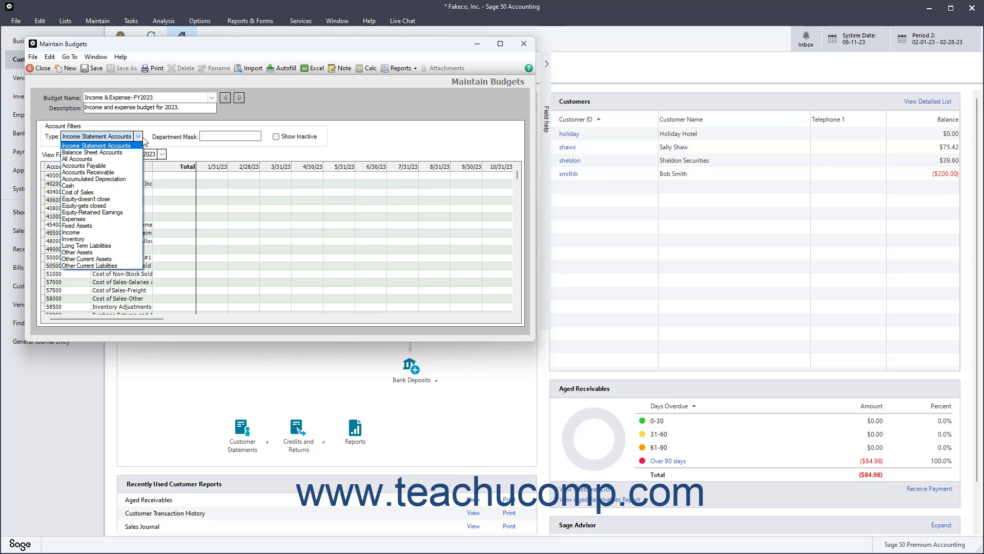
pyautogui.click(127, 145)
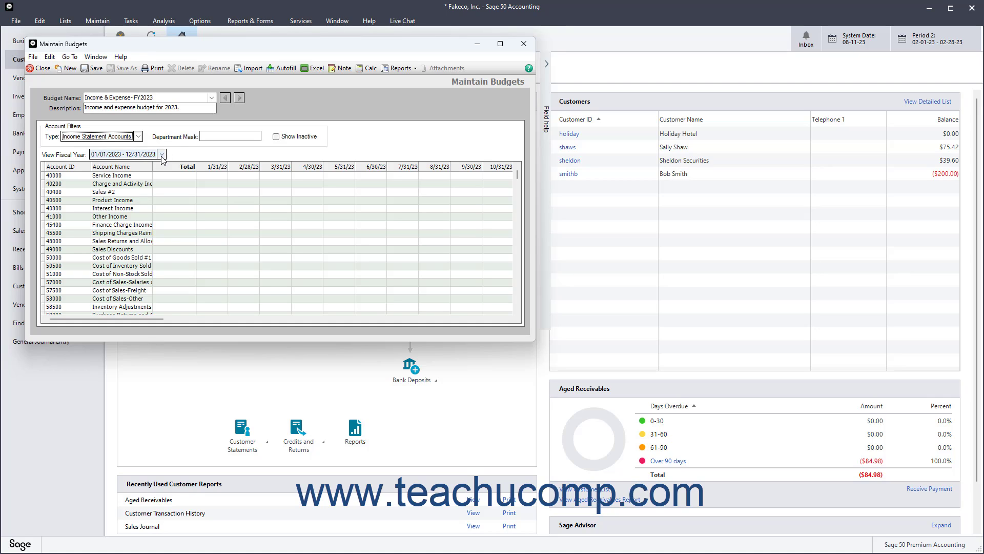
pyautogui.click(161, 154)
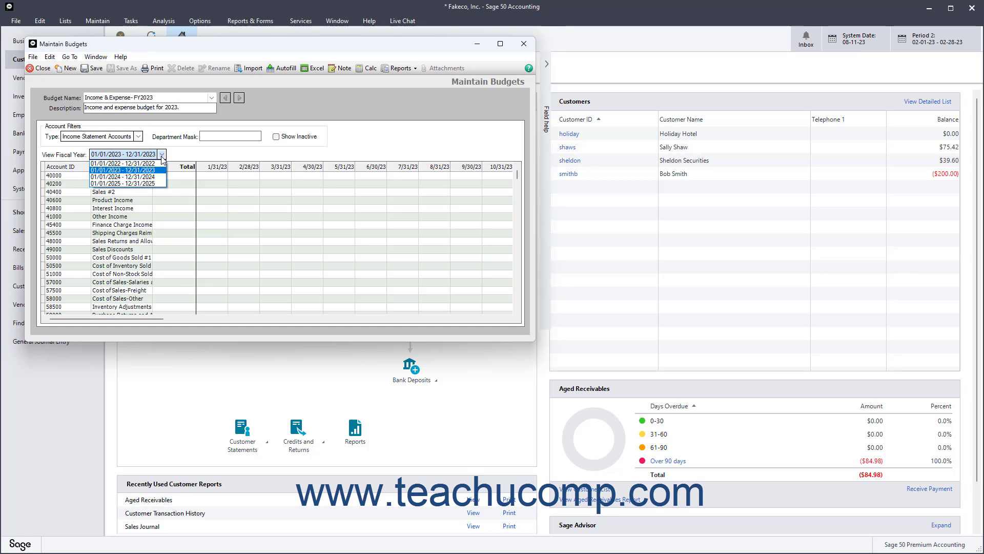
pyautogui.click(151, 170)
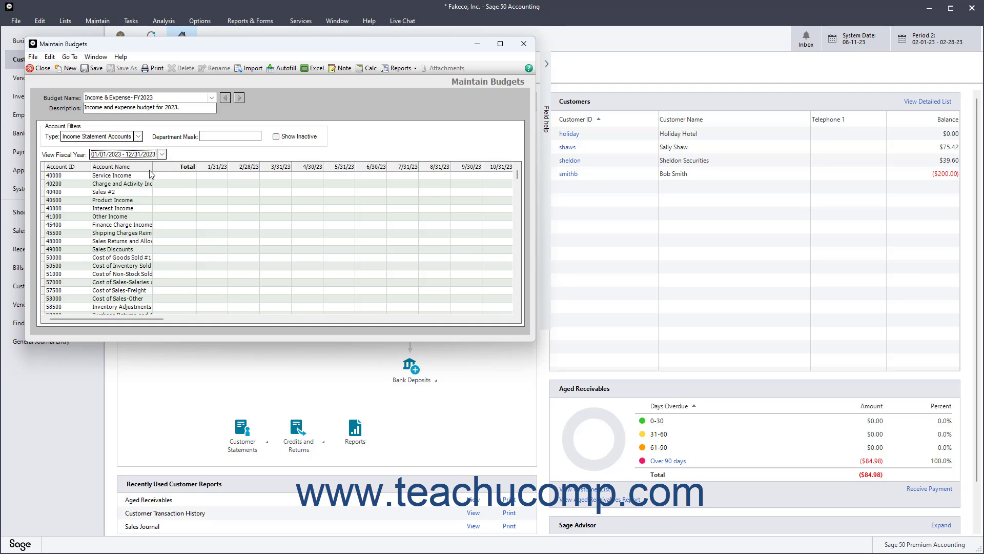
# Step: Budget January at 20,000 Service Income, 50,000 Product Income and 17,500 Cost of Inventory Sold
pyautogui.click(214, 176)
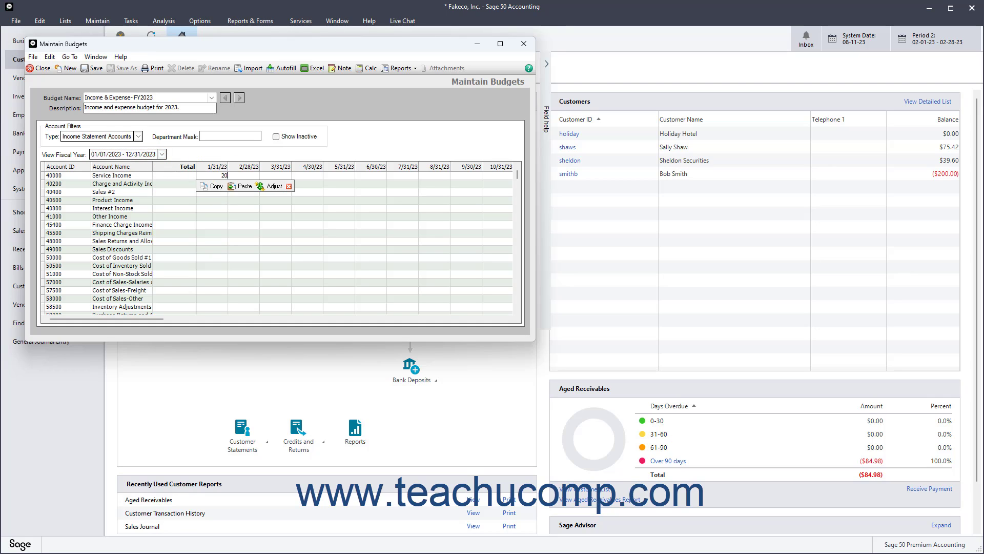
pyautogui.write('20000')
pyautogui.click(211, 201)
pyautogui.write('50000')
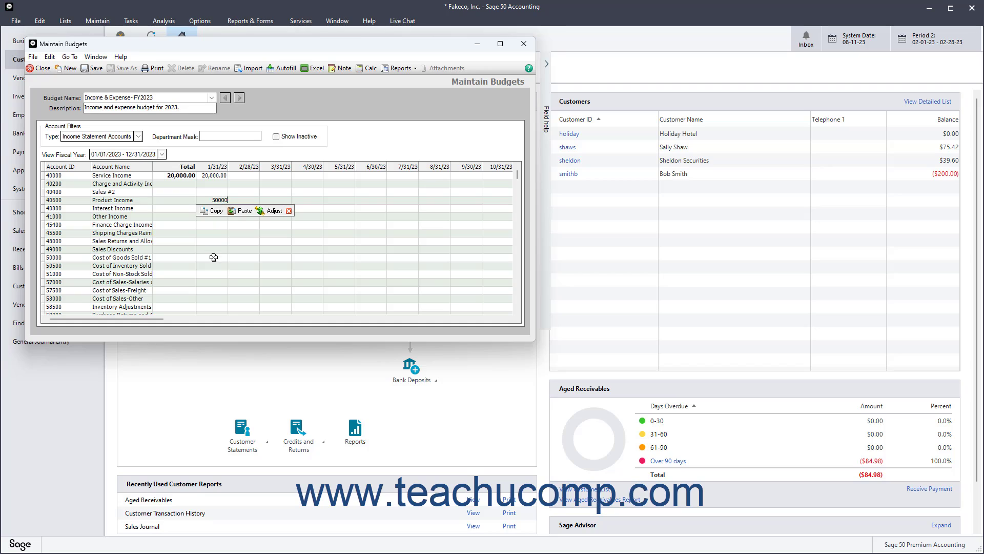
pyautogui.click(211, 265)
pyautogui.write('17')
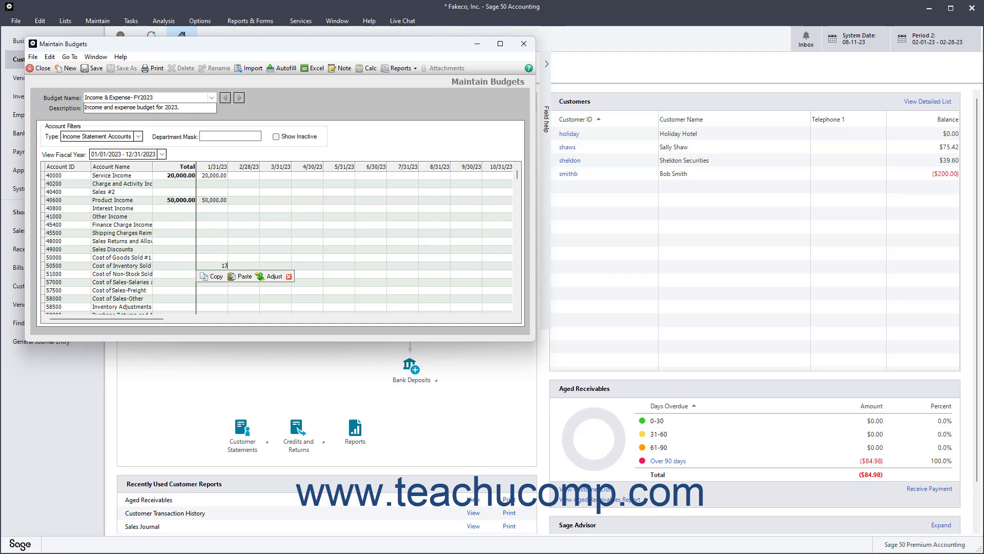
pyautogui.write('500')
pyautogui.press('Return')
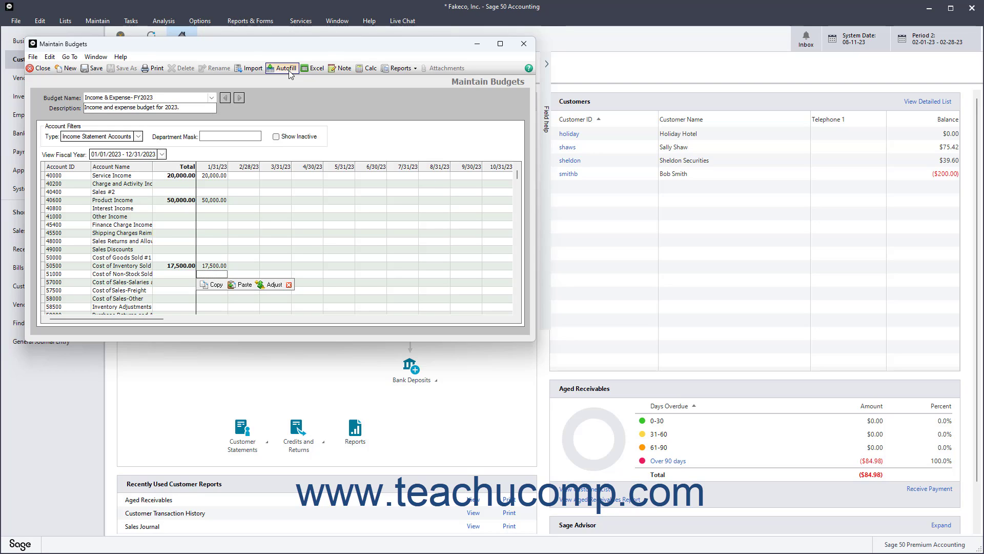
pyautogui.click(286, 68)
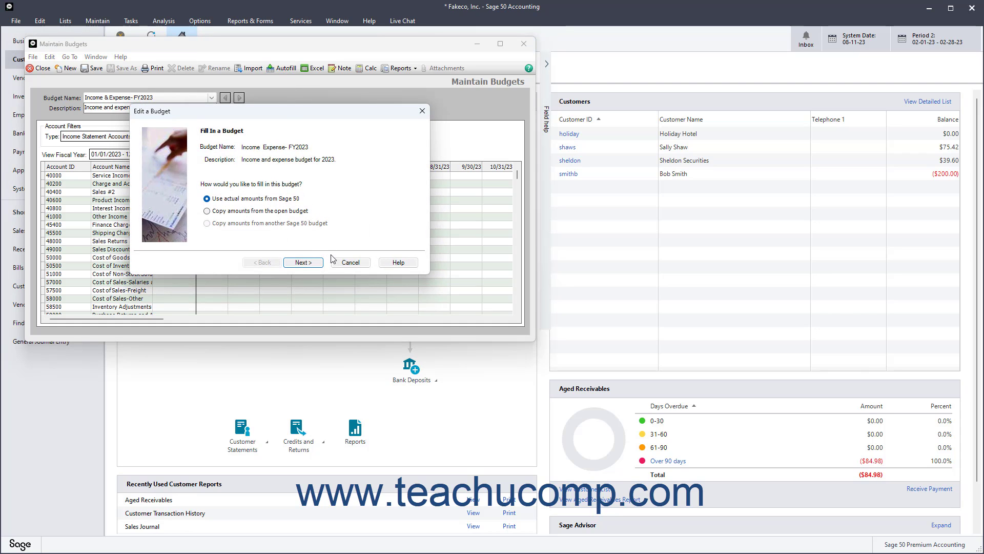
pyautogui.click(347, 264)
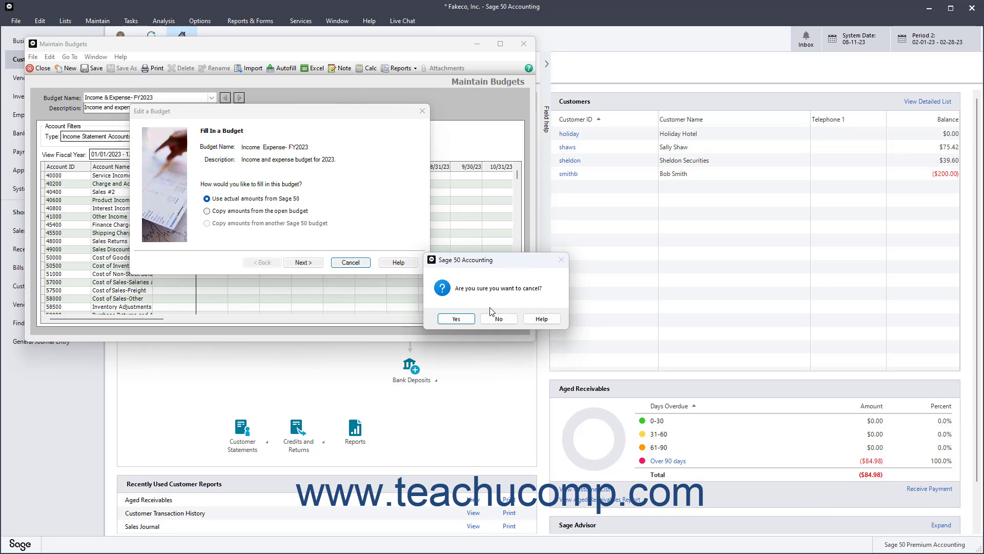
pyautogui.click(457, 318)
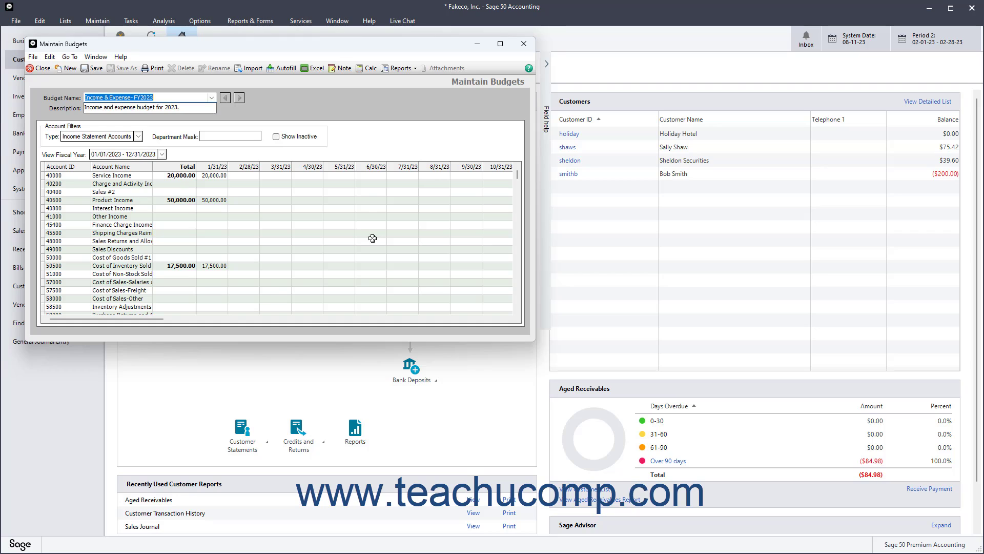
# Step: Save the Income & Expense-FY2023 budget
pyautogui.click(96, 68)
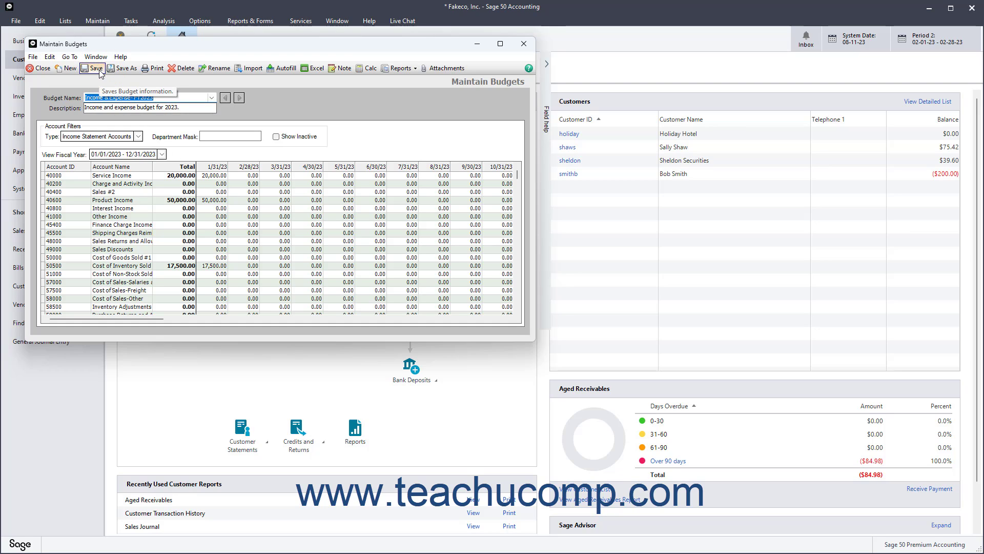